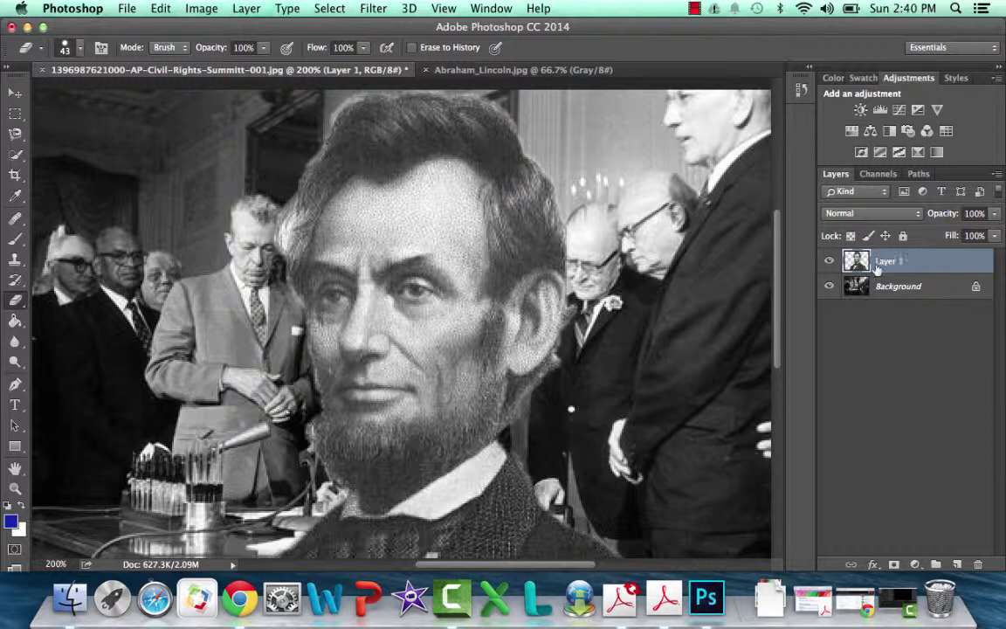
Scale the Lincoln cutout on Layer 1 proportionally down to about 23% and place it over the man seated at the desk
click(161, 9)
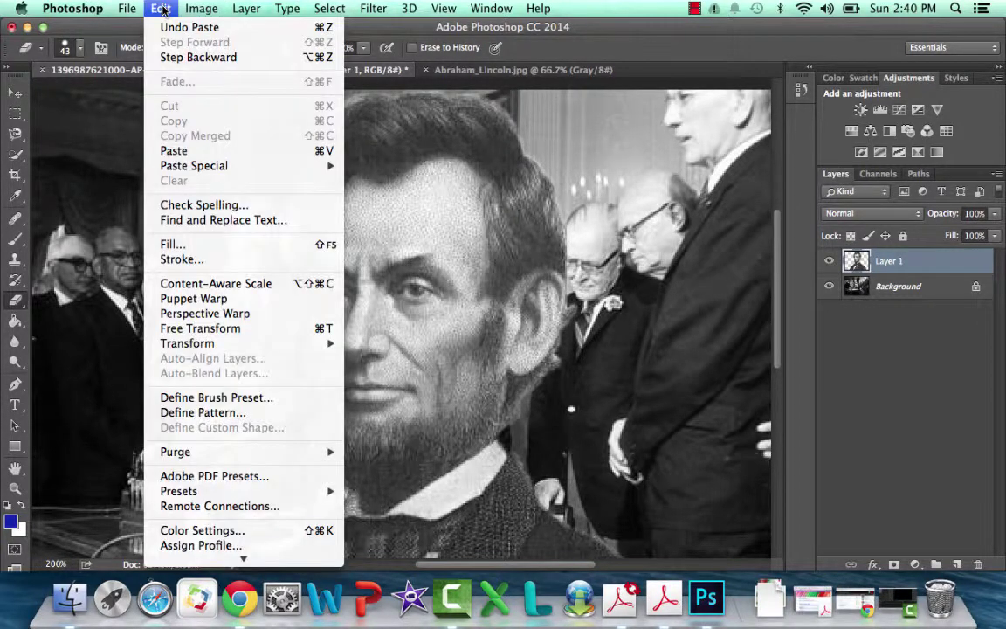
click(252, 328)
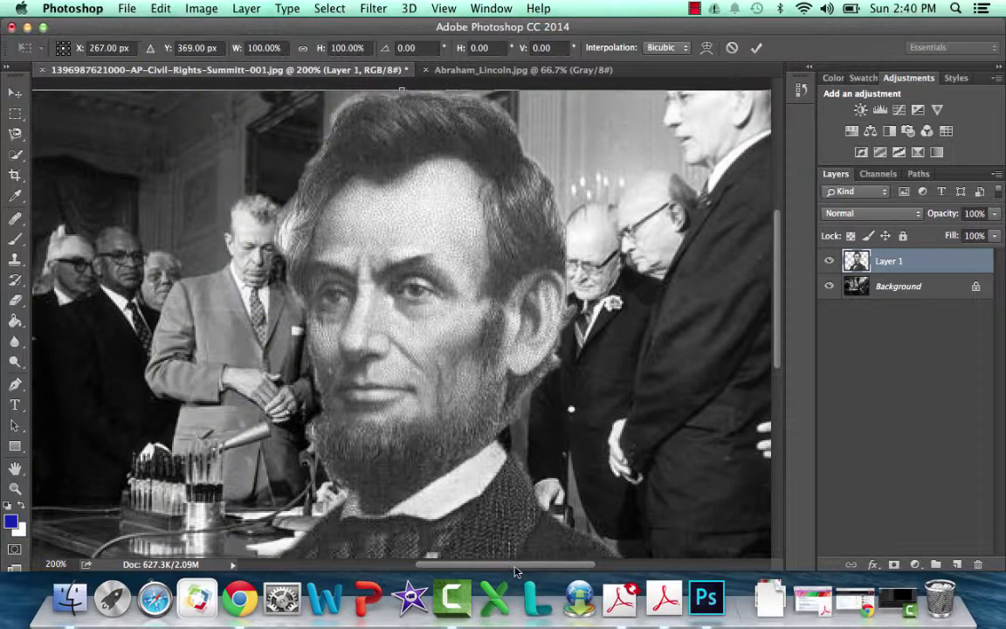
scroll(510, 508, right, 5)
scroll(502, 507, left, 1)
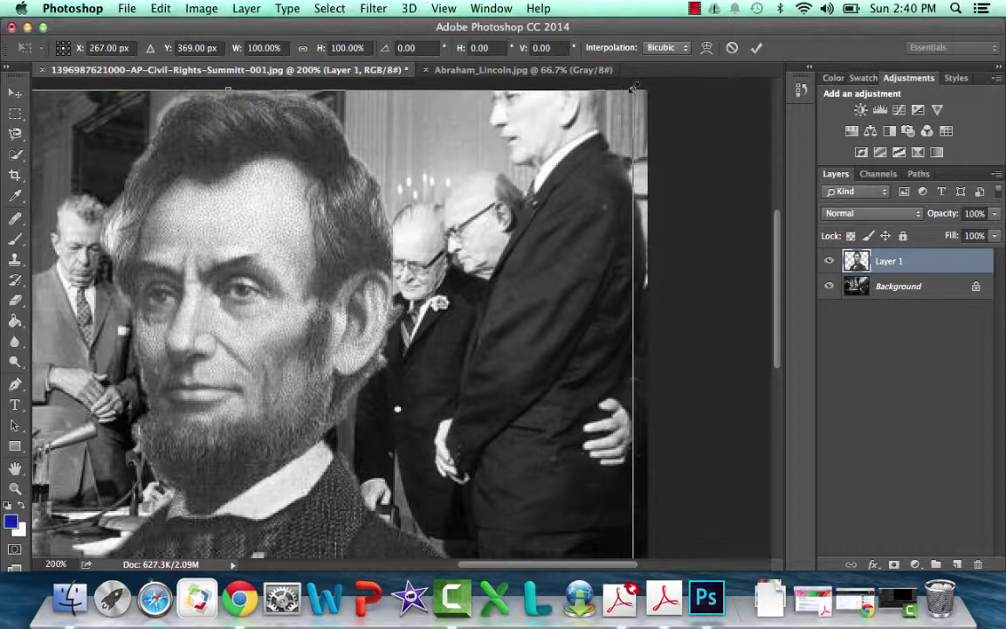
drag(634, 88, 299, 370)
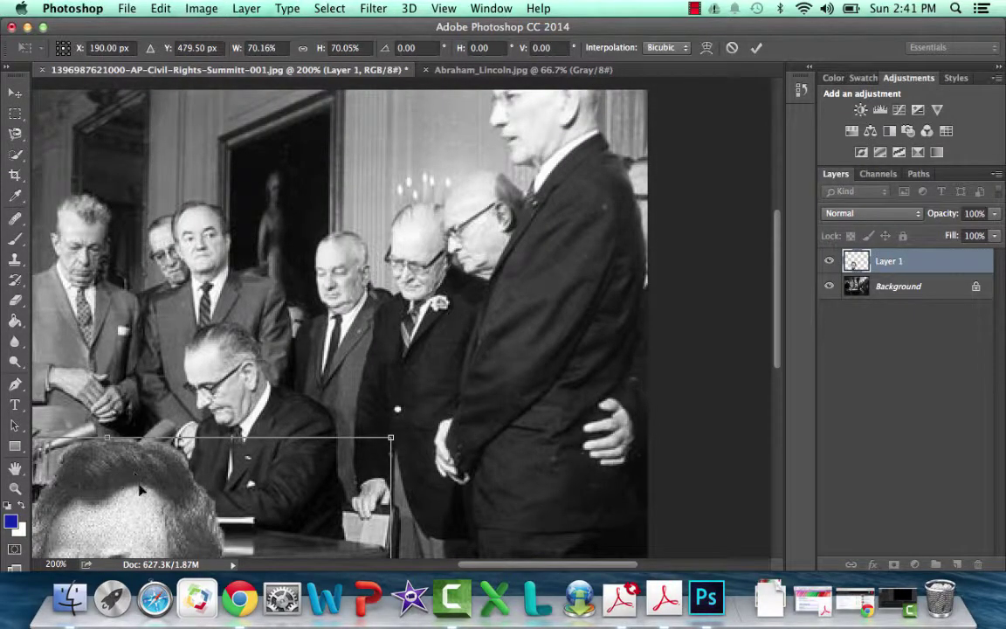
drag(148, 490, 361, 219)
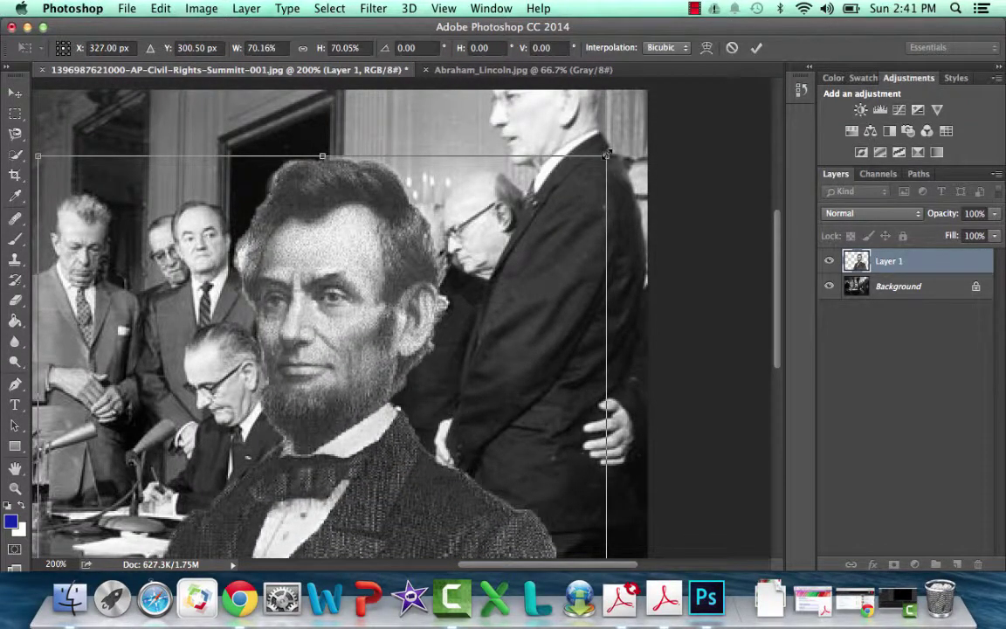
drag(607, 154, 362, 502)
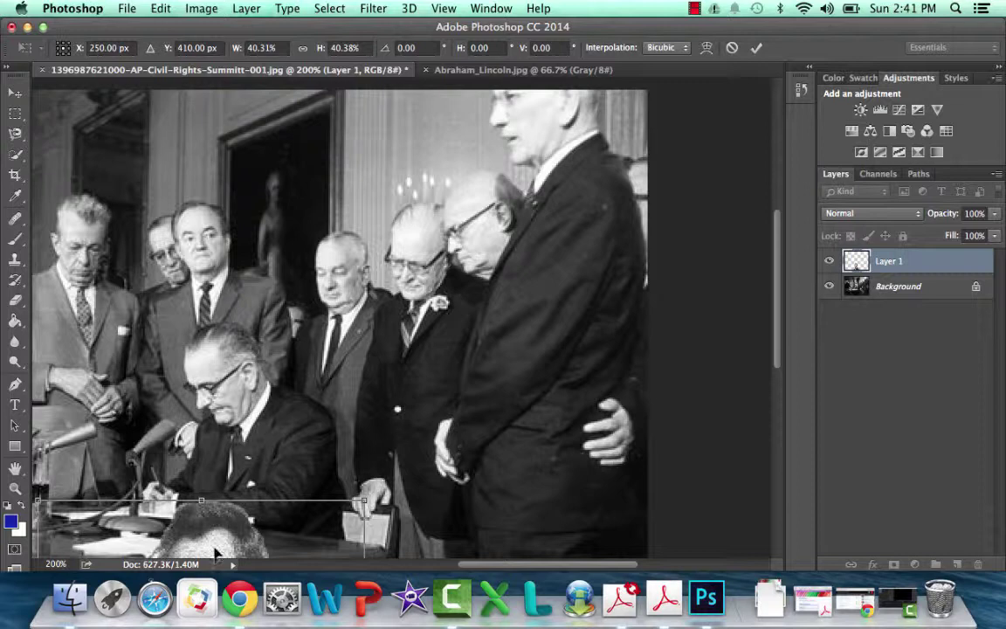
drag(214, 554, 284, 263)
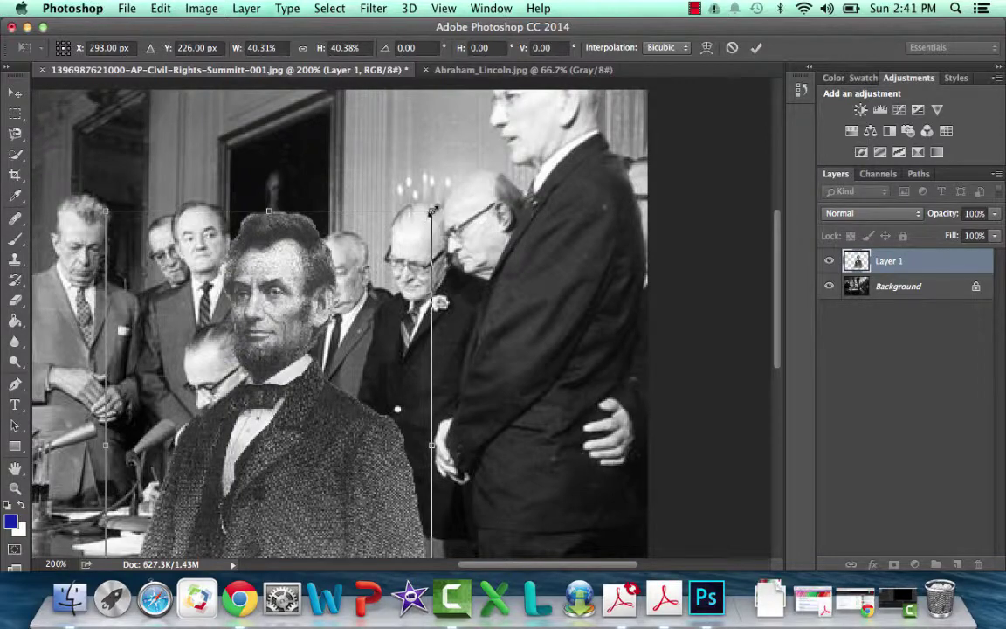
drag(433, 211, 323, 381)
drag(197, 404, 265, 270)
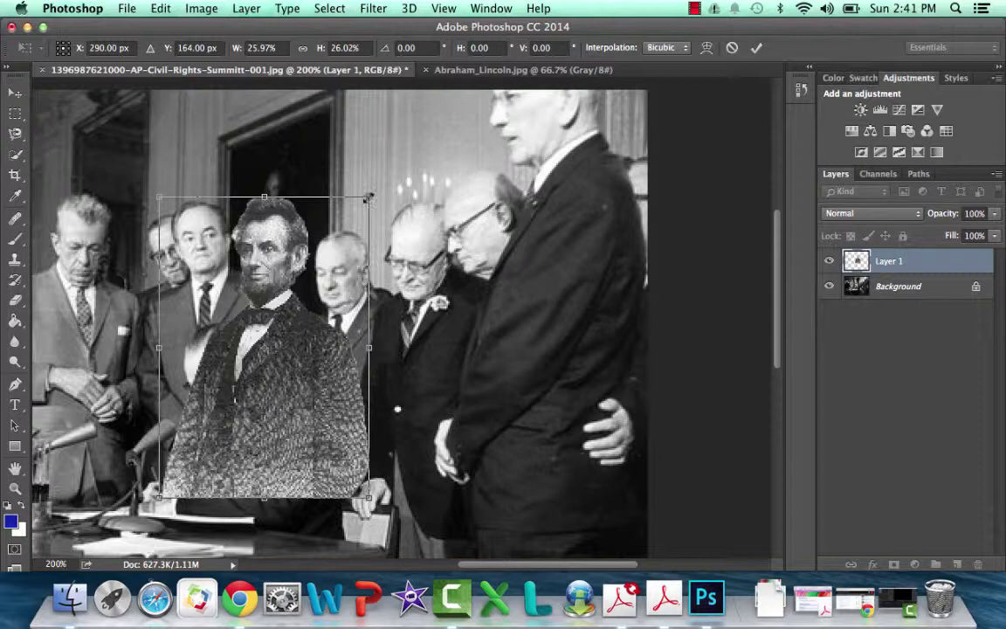
drag(369, 197, 346, 226)
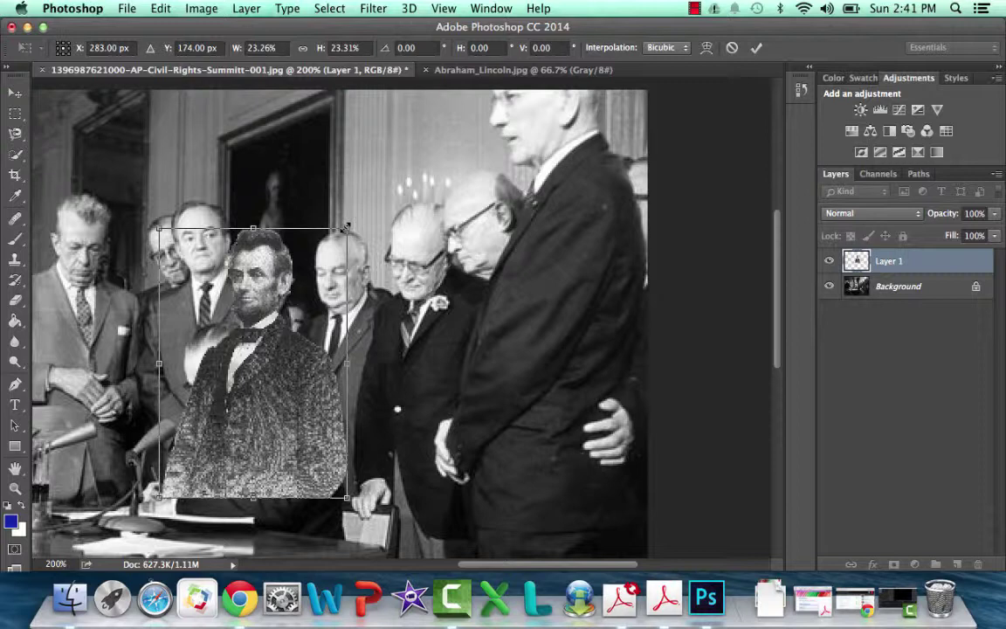
key(Return)
key(e)
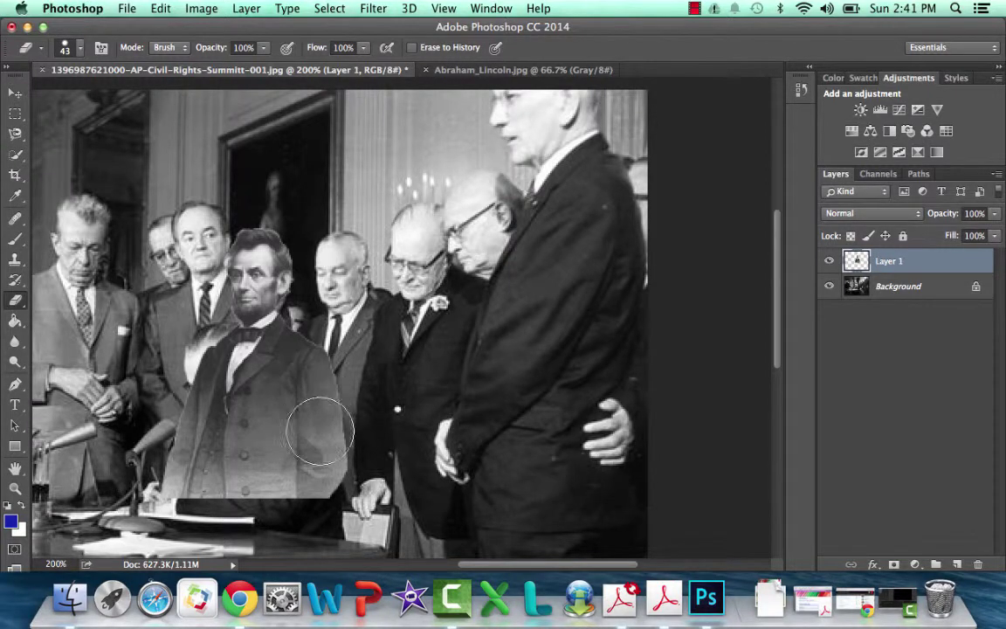
Move the Lincoln cutout behind the pen holder, between the man in glasses and the man in the light suit
click(14, 97)
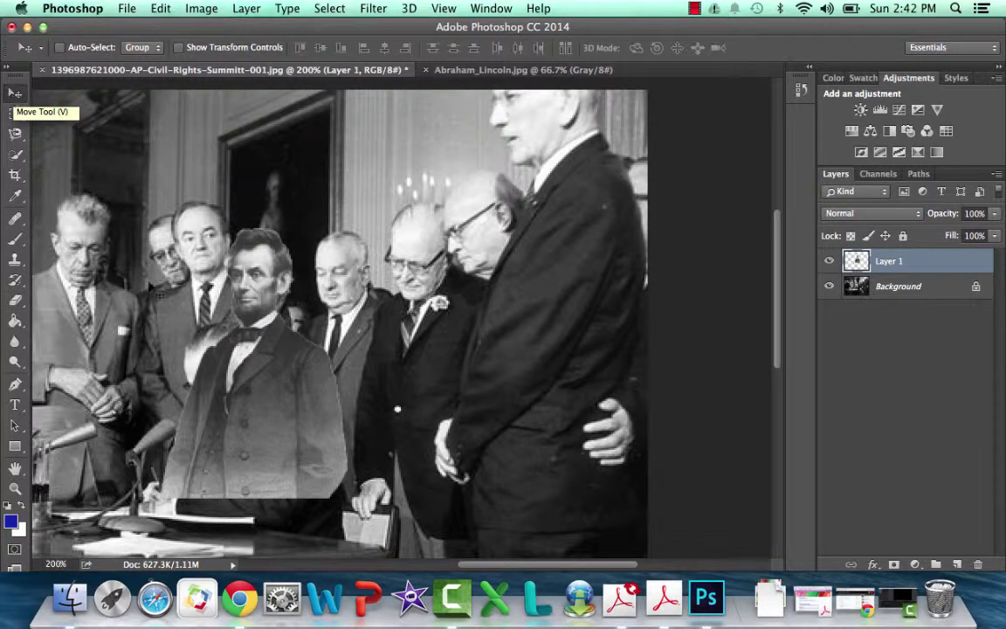
drag(280, 421, 131, 400)
drag(774, 340, 781, 370)
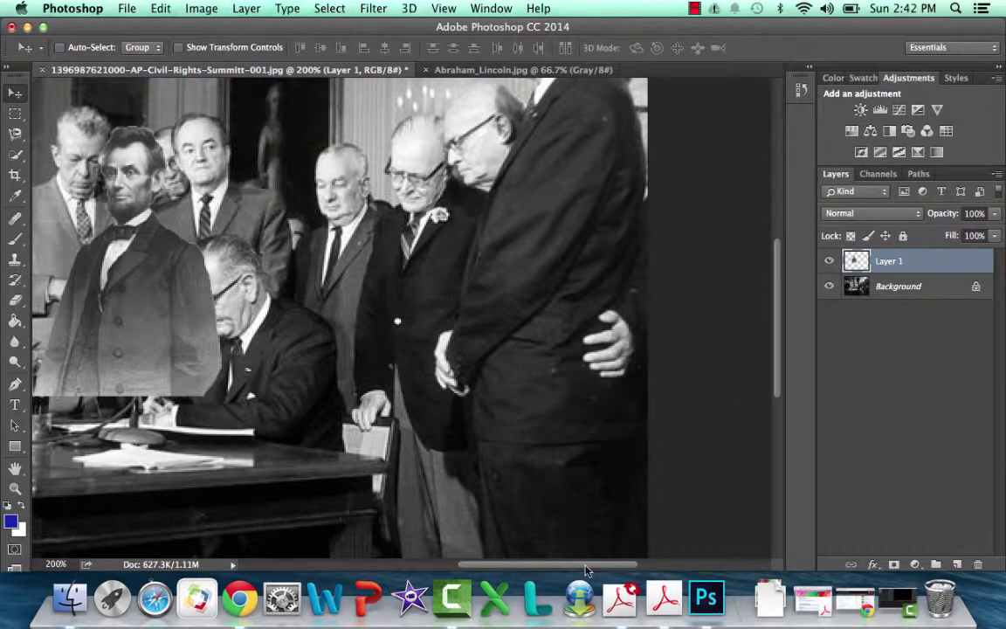
scroll(483, 512, left, 10)
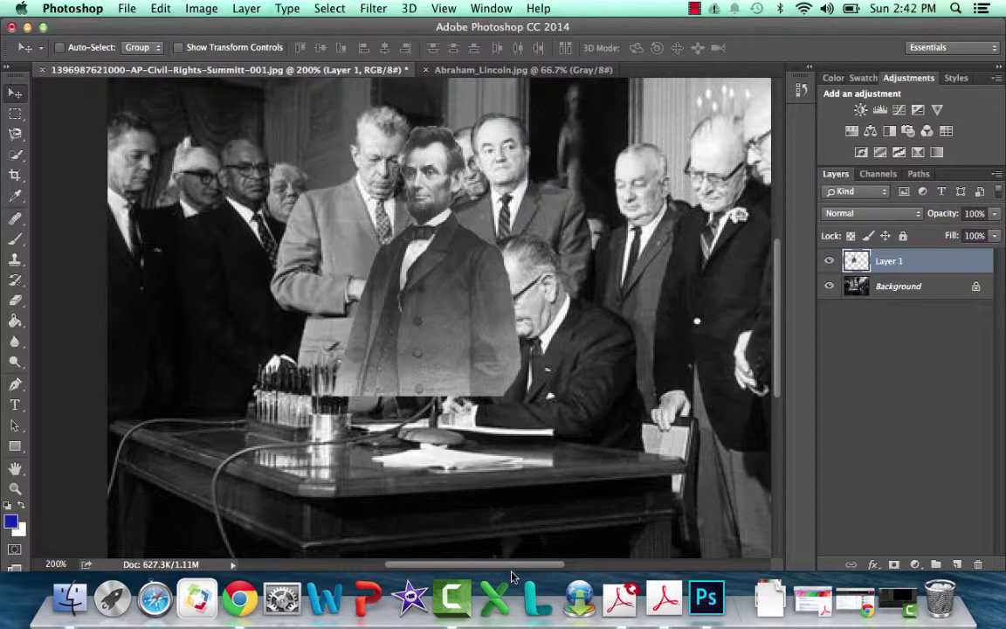
drag(438, 355, 294, 358)
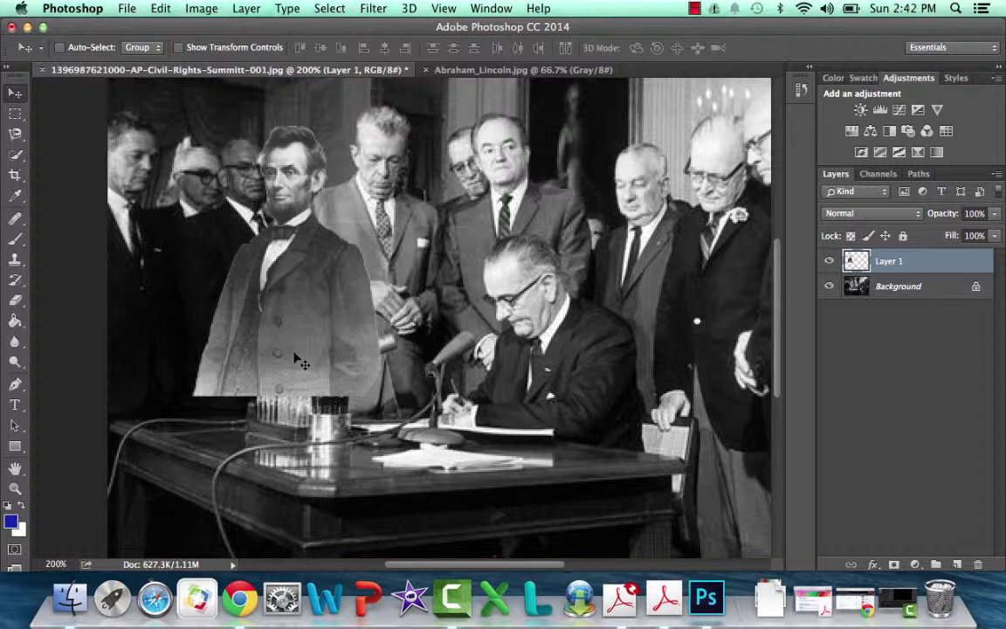
Flip the Lincoln cutout horizontally and reposition it beside the man in the light suit, slightly higher than before
click(161, 9)
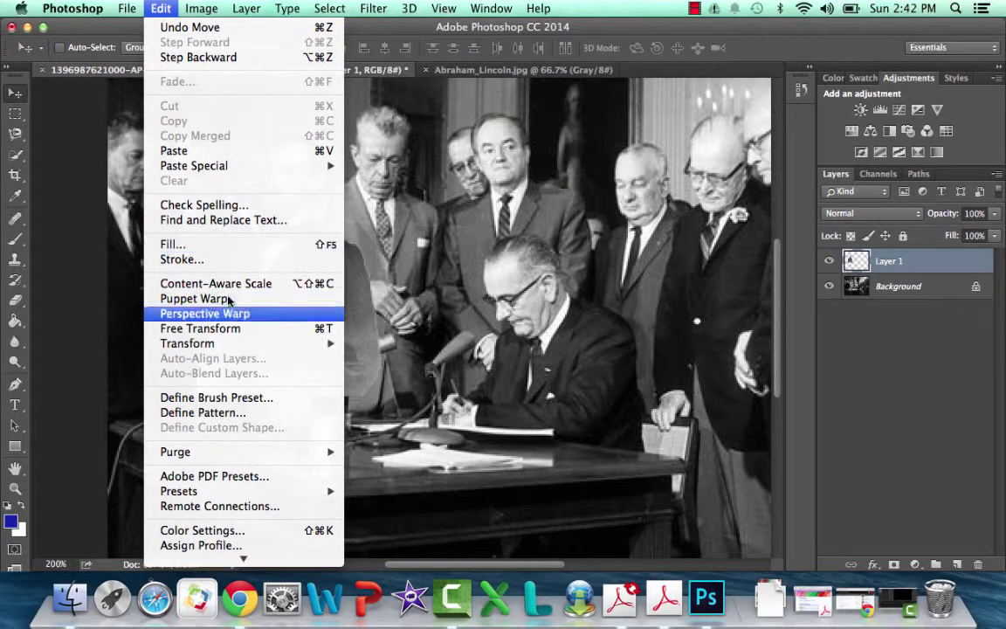
mouse_move(229, 344)
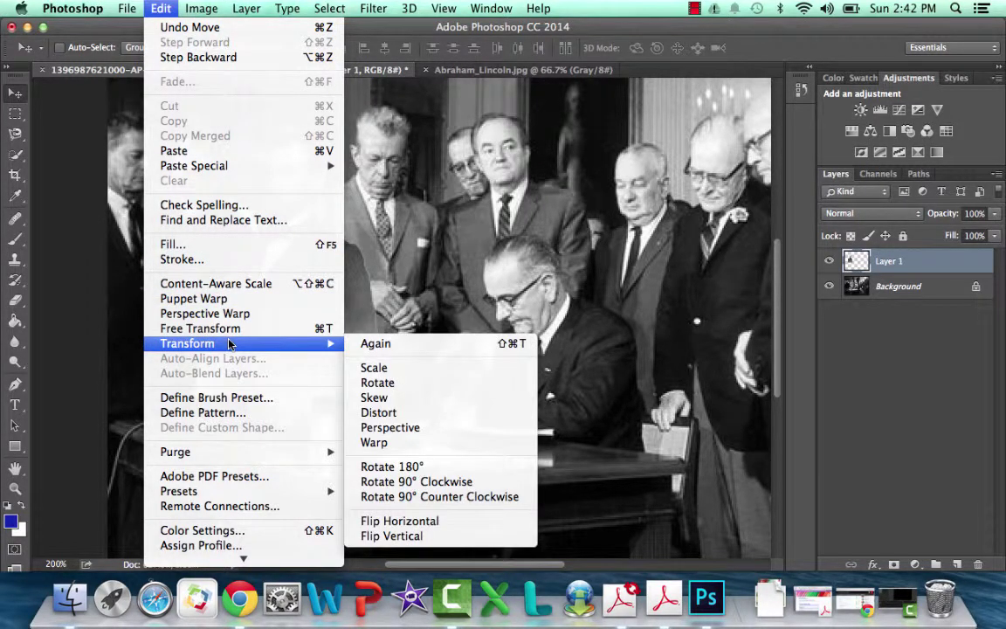
click(443, 523)
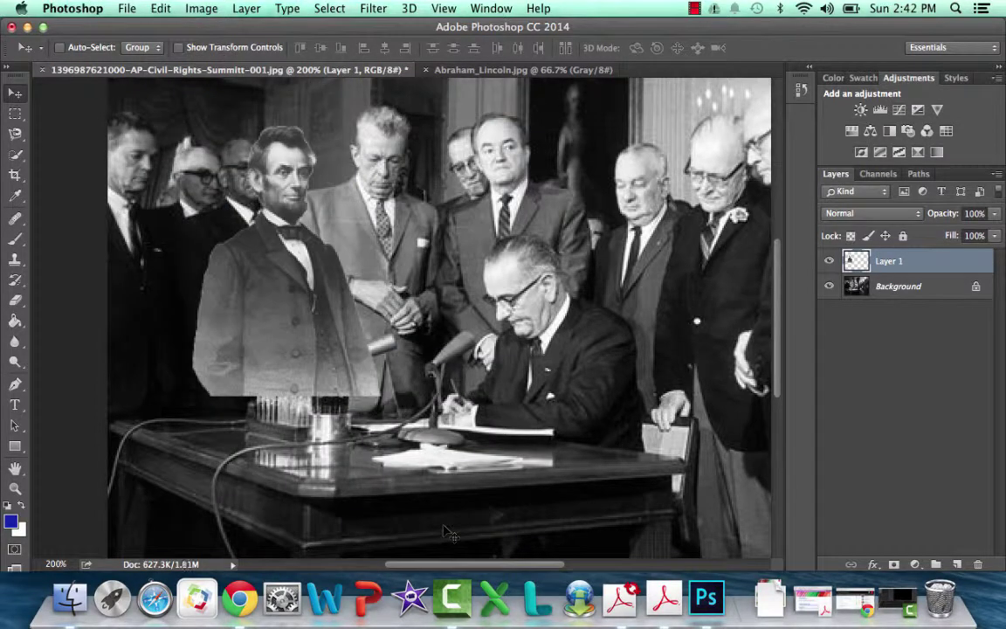
mouse_move(283, 337)
mouse_down()
mouse_move(310, 312)
mouse_move(304, 330)
mouse_move(252, 321)
mouse_move(243, 332)
mouse_move(278, 337)
mouse_up()
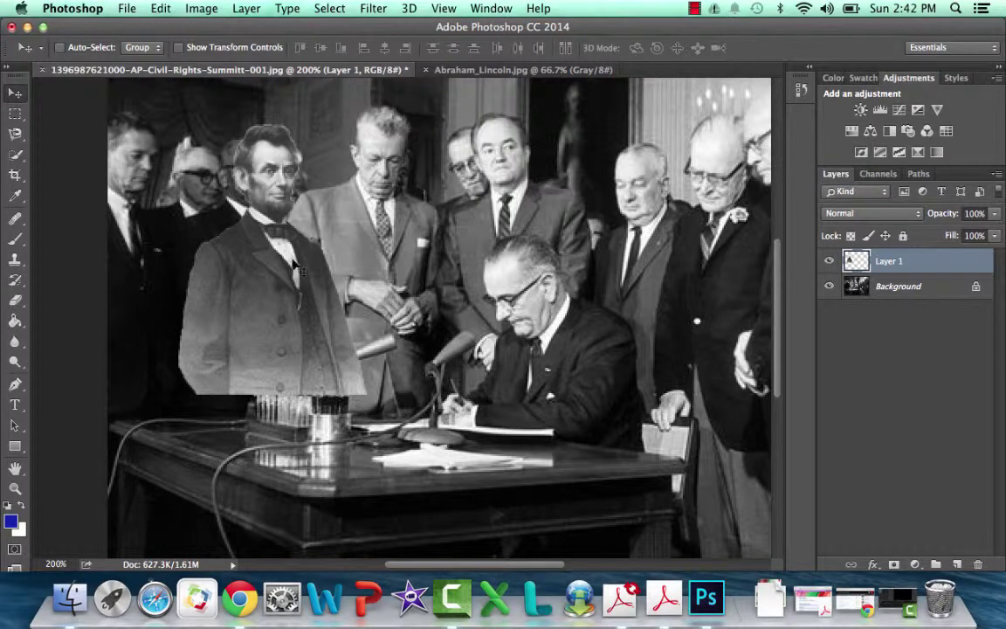
drag(296, 265, 316, 246)
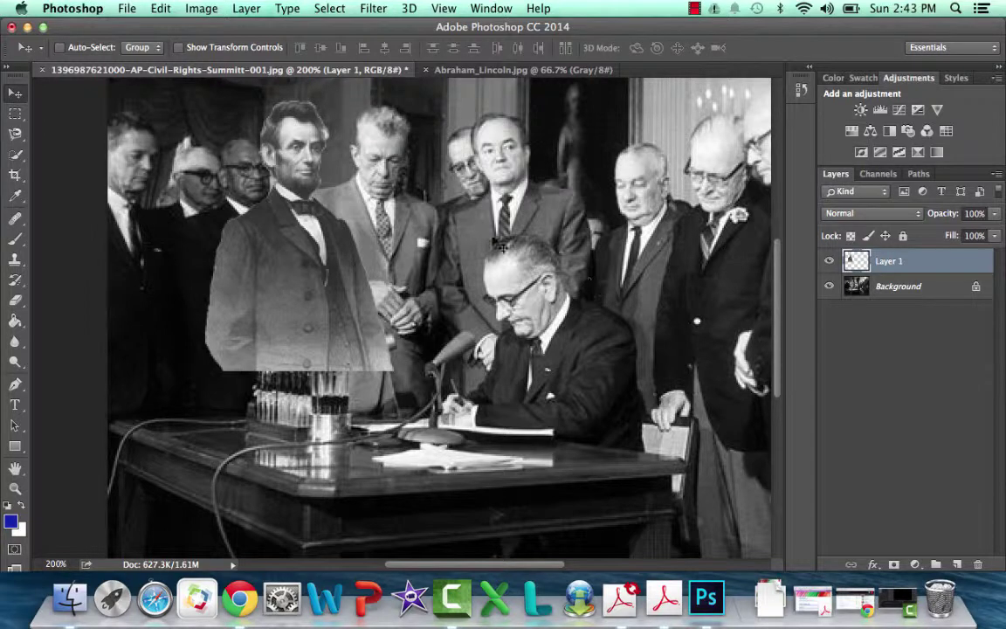
Hide Layer 1, then copy a merged rectangular selection across the men's bodies down to the desk edge and paste it as a new layer
click(830, 262)
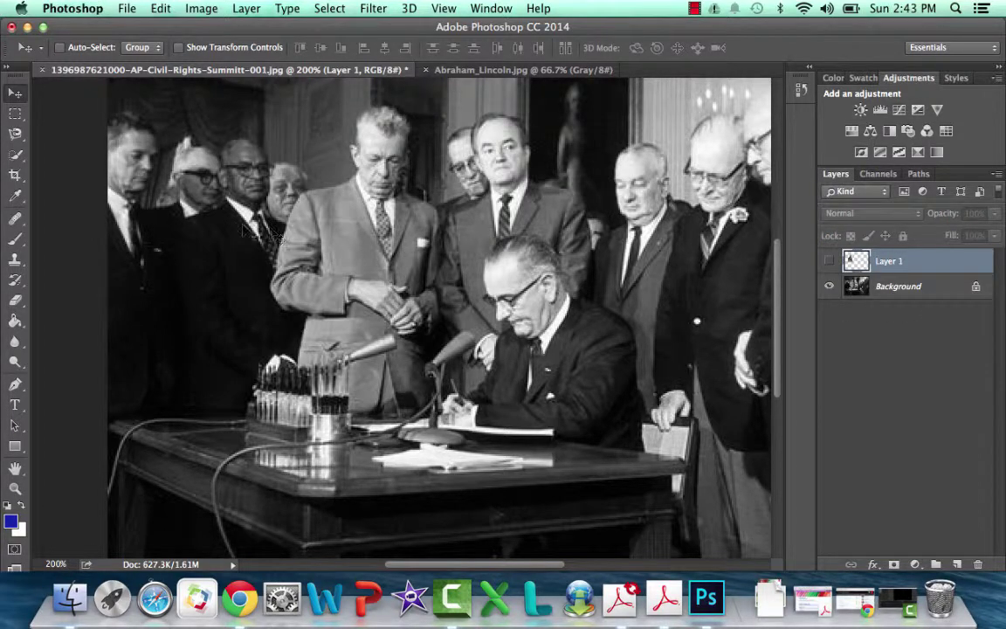
click(15, 114)
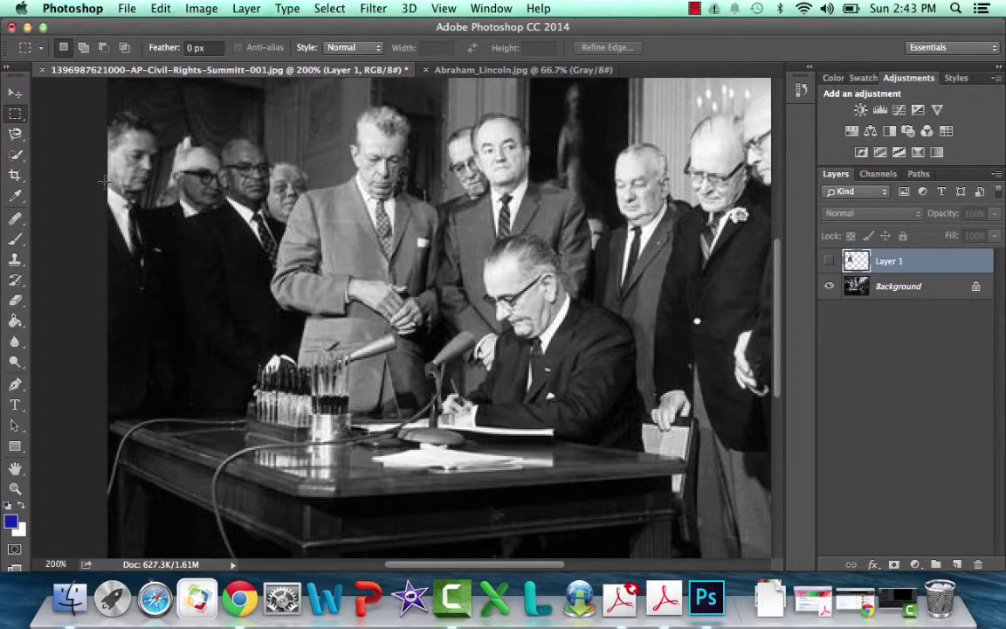
drag(103, 181, 754, 422)
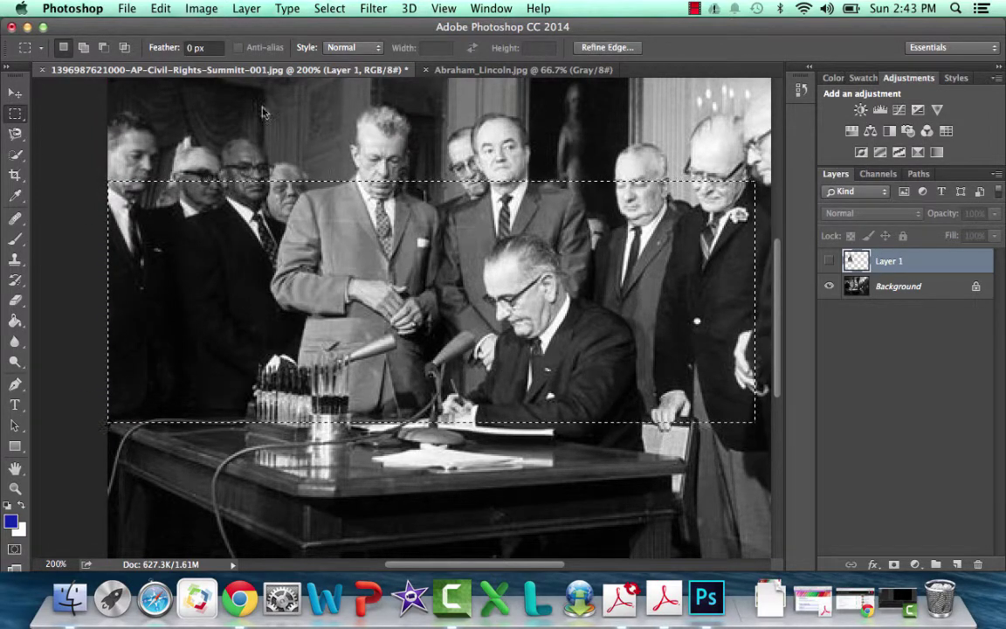
click(153, 8)
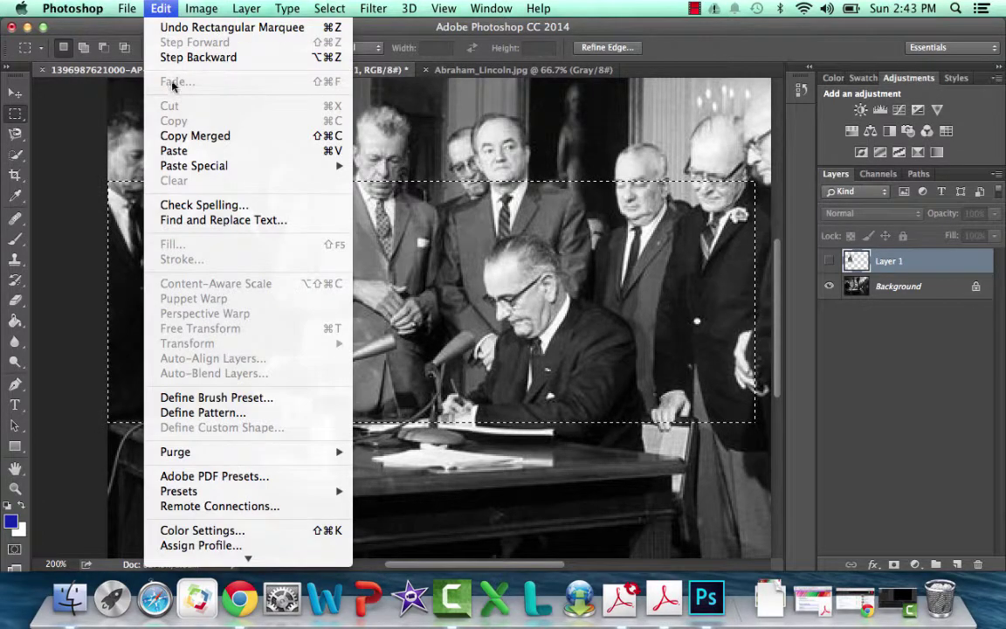
click(172, 135)
click(162, 9)
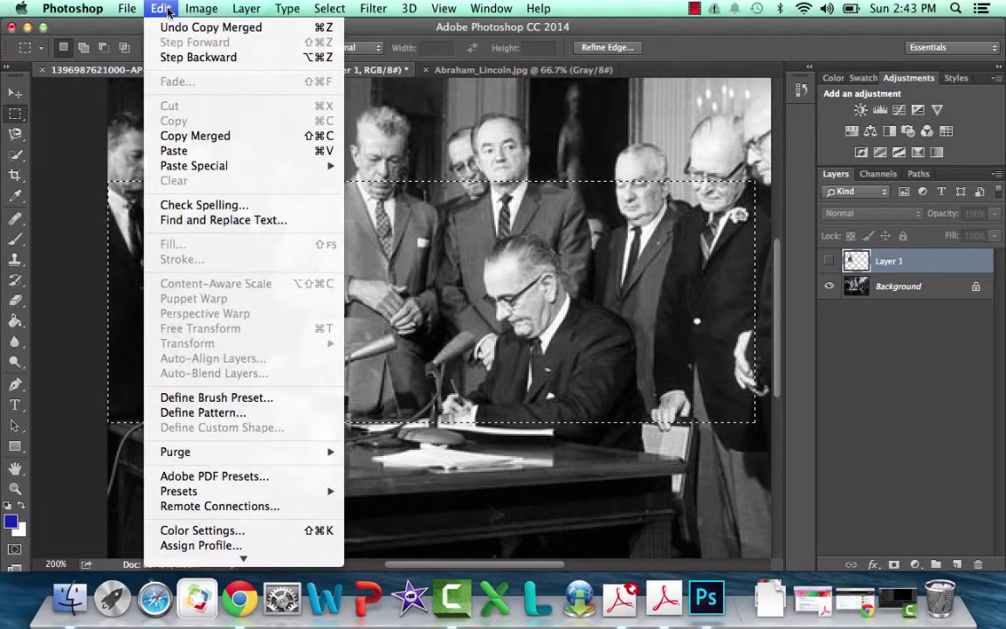
click(173, 150)
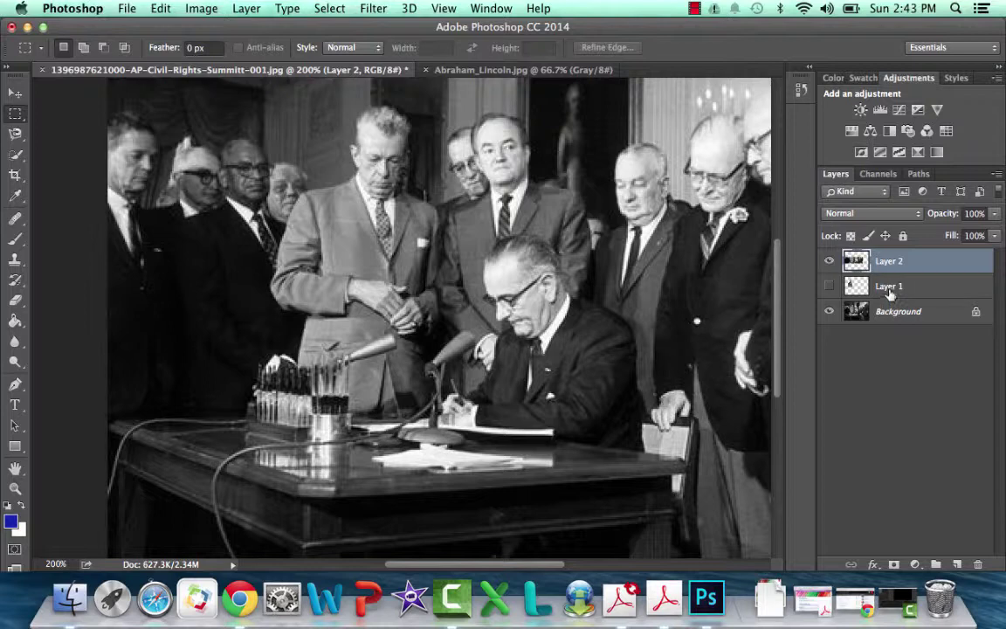
Show Layer 1 again and nudge the Lincoln cutout slightly towards the man in the light suit
click(830, 286)
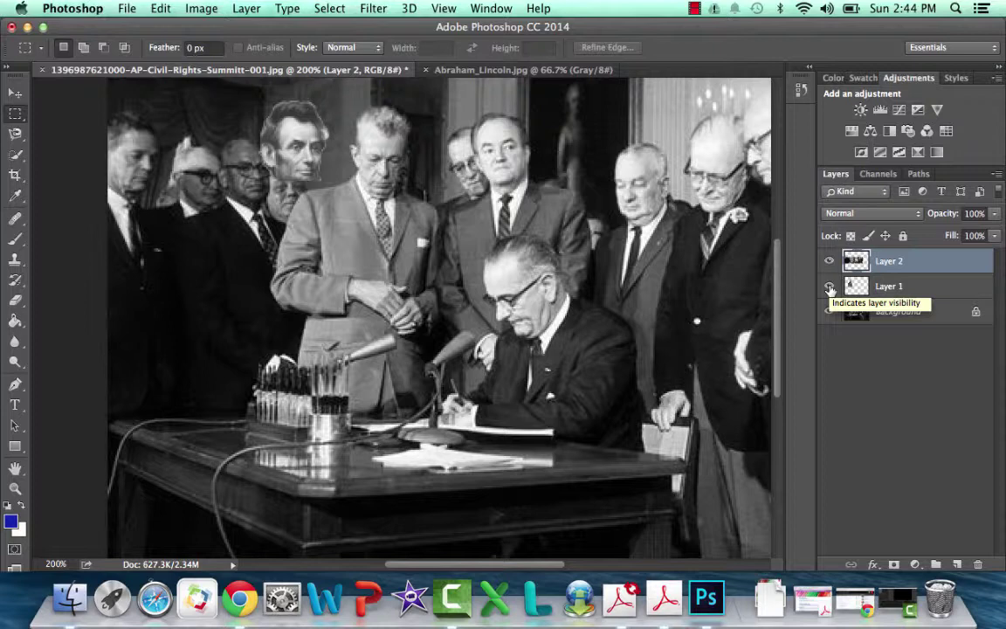
click(882, 285)
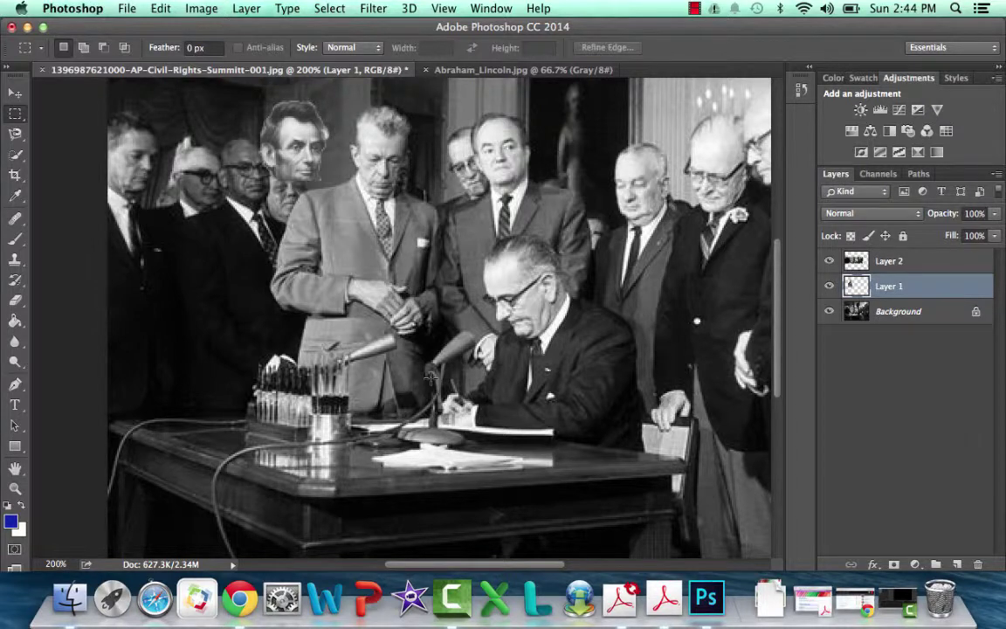
click(15, 92)
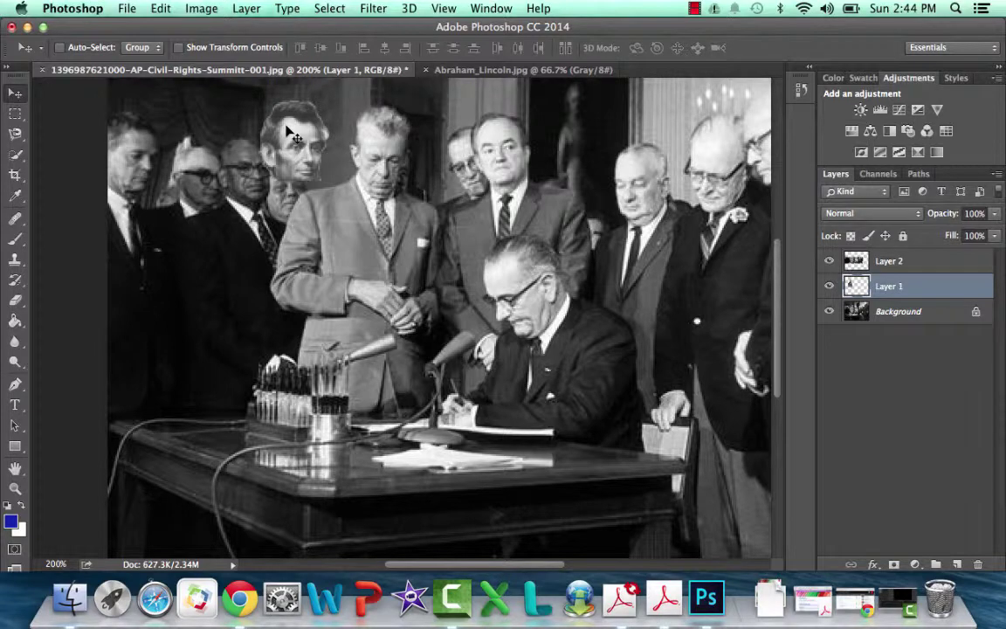
key(Right)
key(Right)
key(Right)
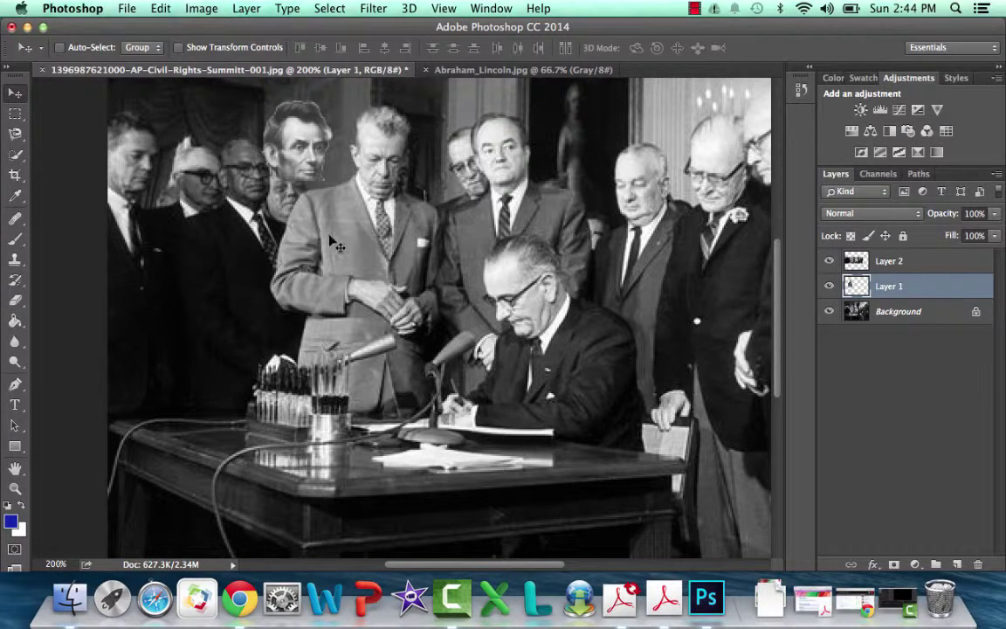
Erase part of Layer 2 with the 43 px Eraser to reveal Lincoln's neck, shoulder and coat beside the light suit
click(892, 263)
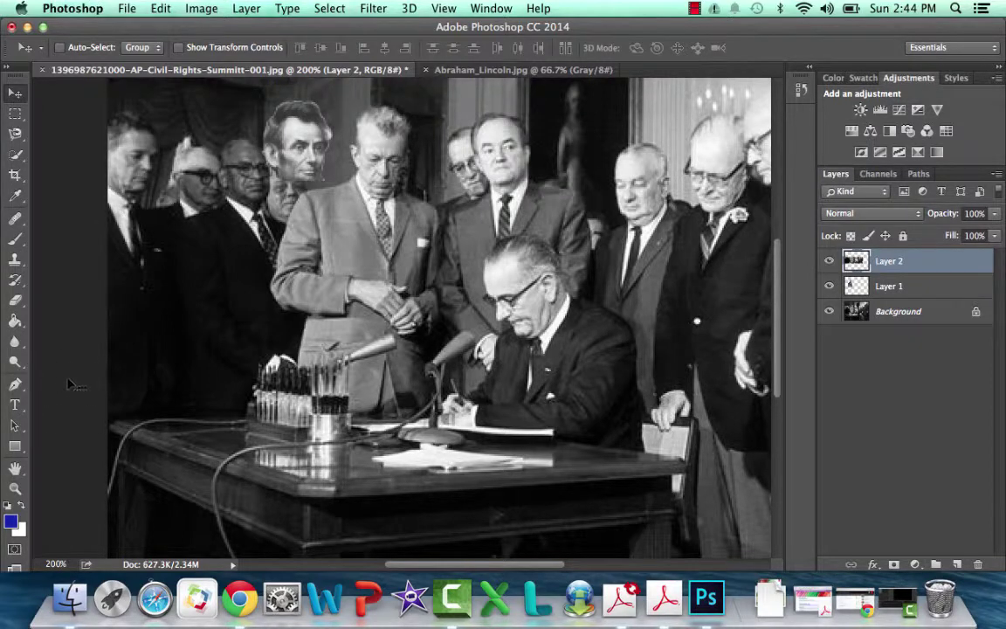
click(17, 303)
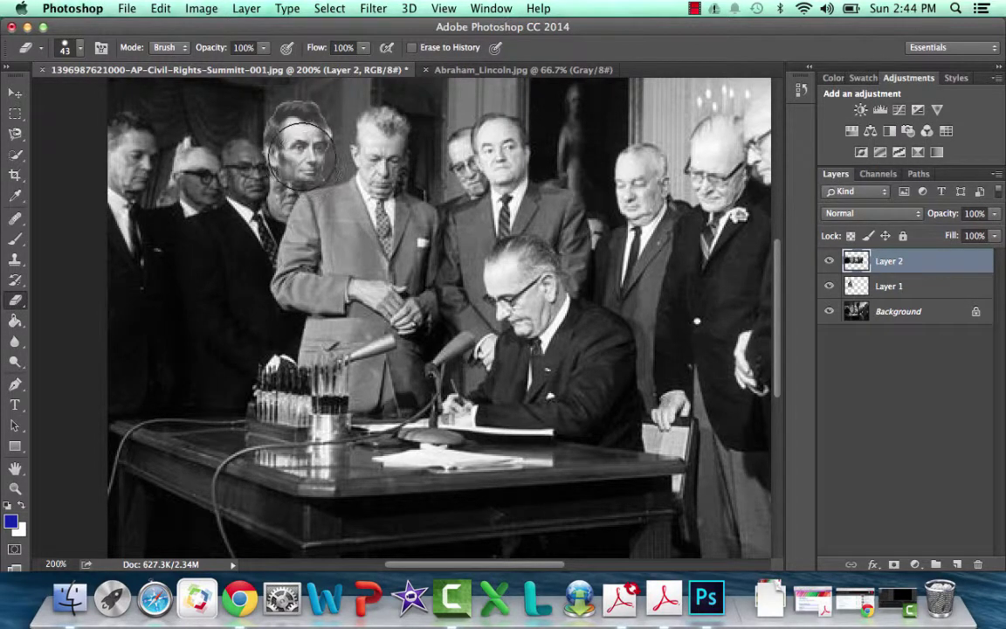
mouse_move(299, 154)
mouse_down()
mouse_move(270, 143)
mouse_move(272, 161)
mouse_move(248, 166)
mouse_move(269, 175)
mouse_move(244, 161)
mouse_move(264, 187)
mouse_move(242, 224)
mouse_move(250, 222)
mouse_move(240, 214)
mouse_move(241, 309)
mouse_move(240, 294)
mouse_move(223, 297)
mouse_move(227, 316)
mouse_move(268, 339)
mouse_move(234, 300)
mouse_move(179, 267)
mouse_up()
key(super+z)
key(super+z)
key(super+z)
click(152, 184)
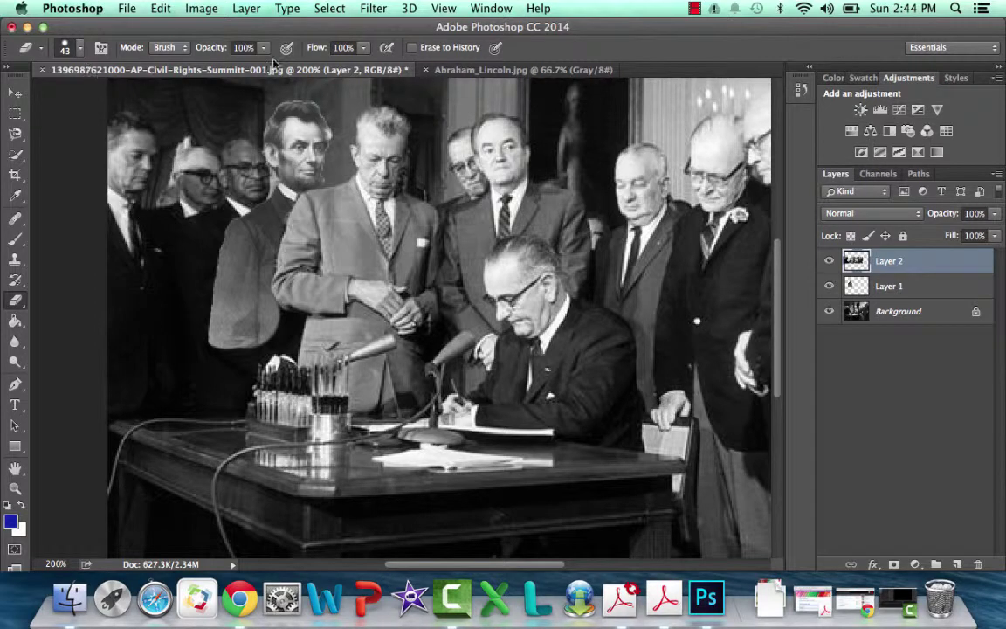
Set the Eraser size to 17 px and erase Layer 2 above the pen holder to reveal more of Lincoln's lower coat
click(79, 50)
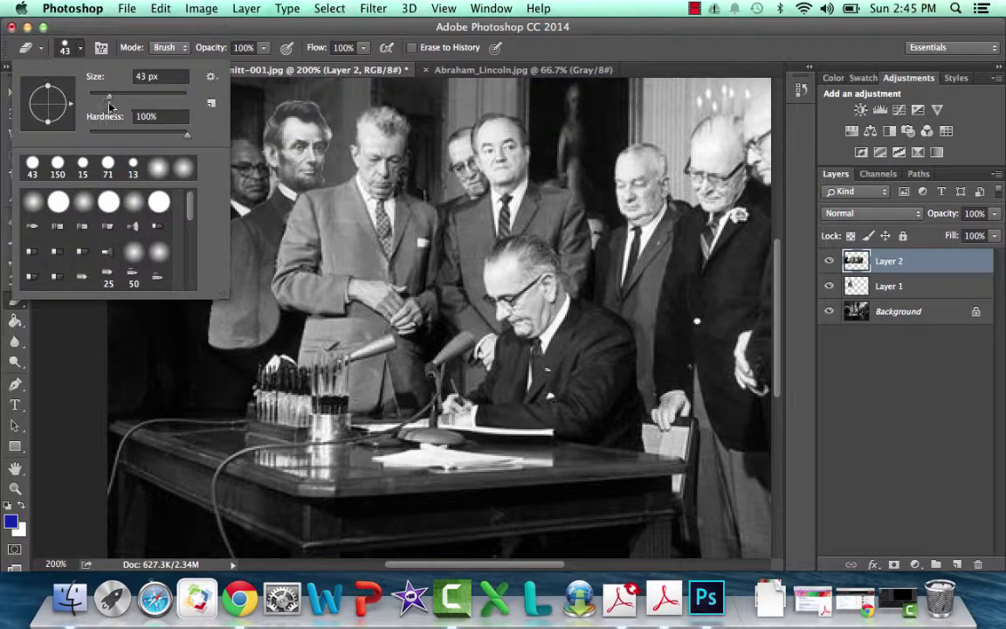
drag(111, 100, 96, 101)
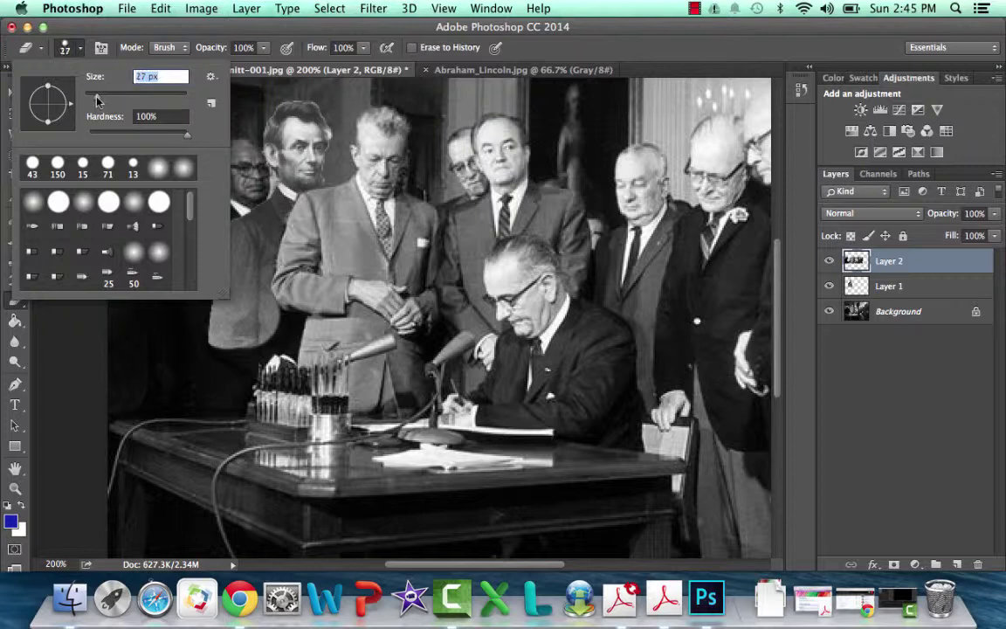
click(269, 323)
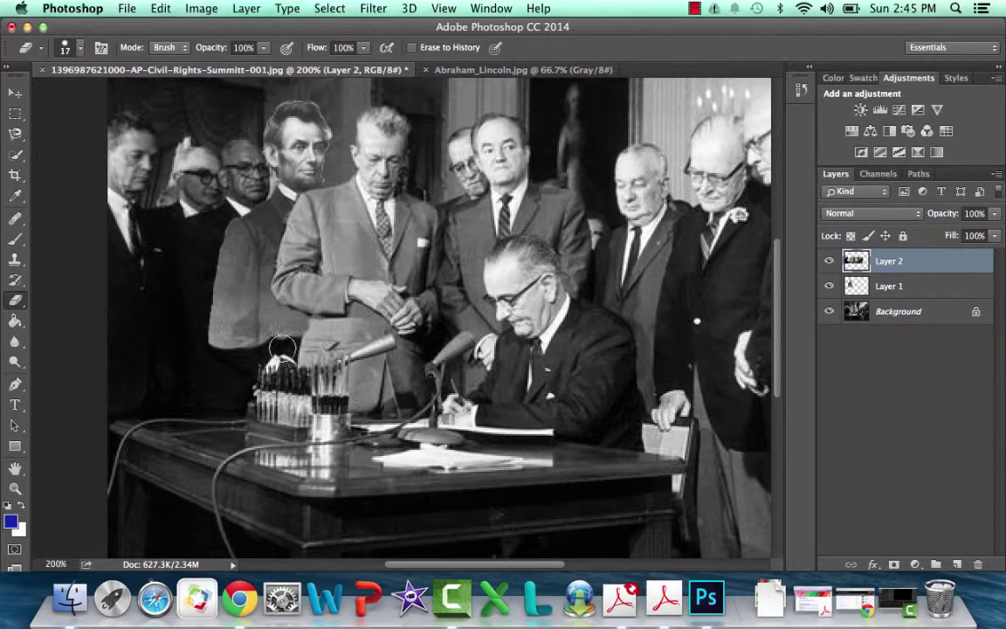
right_click(293, 331)
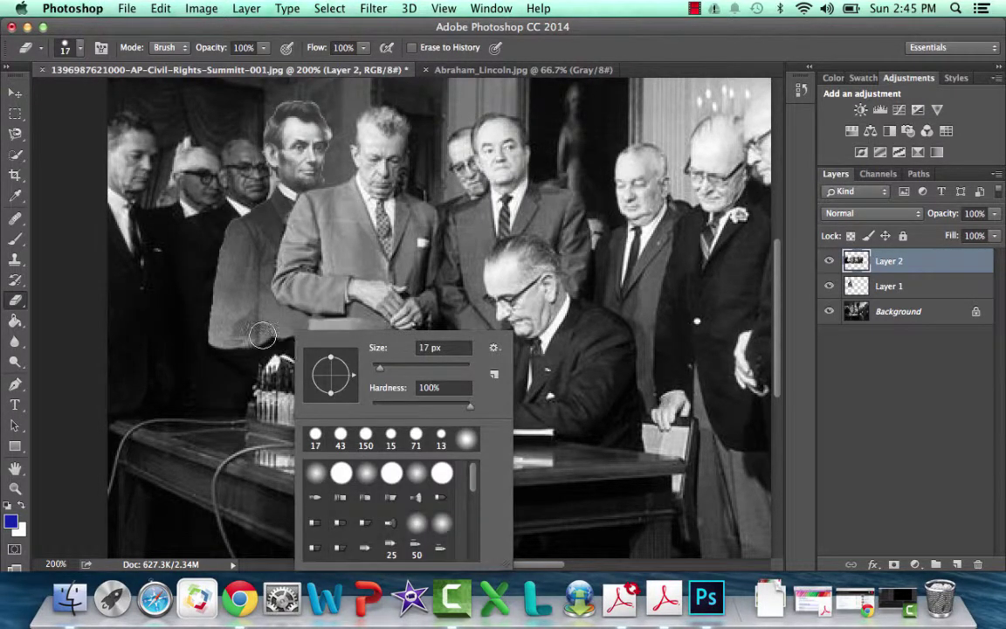
click(269, 337)
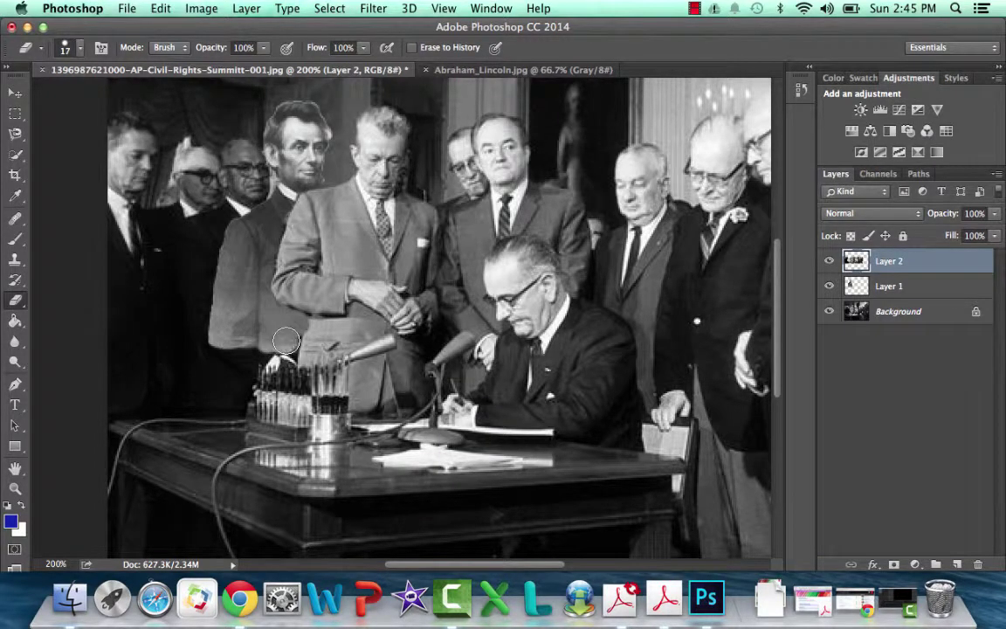
mouse_move(287, 341)
mouse_down()
mouse_move(252, 311)
mouse_move(231, 314)
mouse_move(225, 325)
mouse_move(241, 356)
mouse_up()
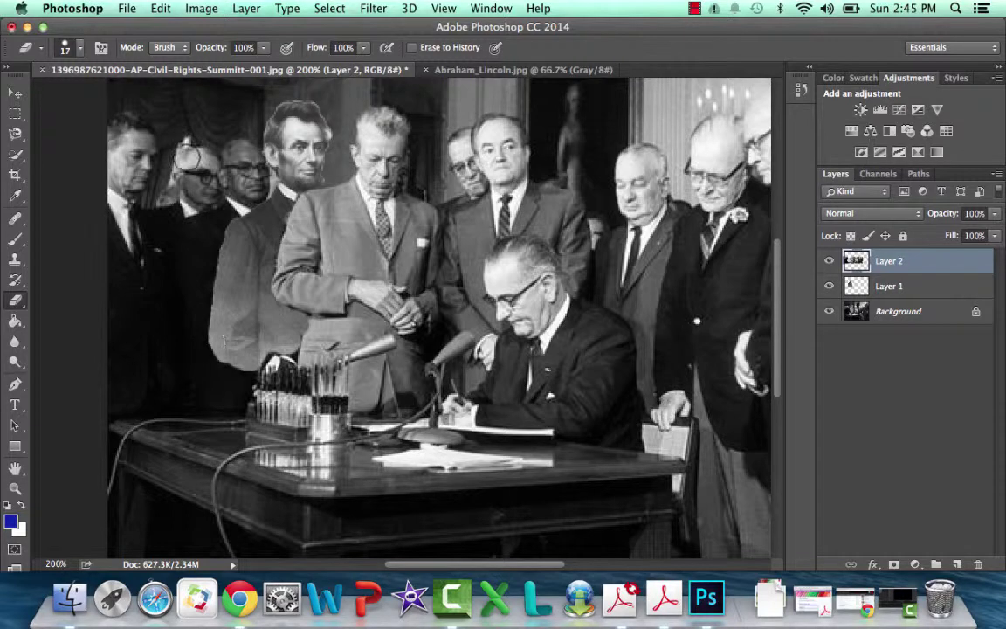
Lower the 17 px Eraser's hardness and erase Layer 2 softly along the bottom edge of Lincoln's coat and around the pens
click(81, 50)
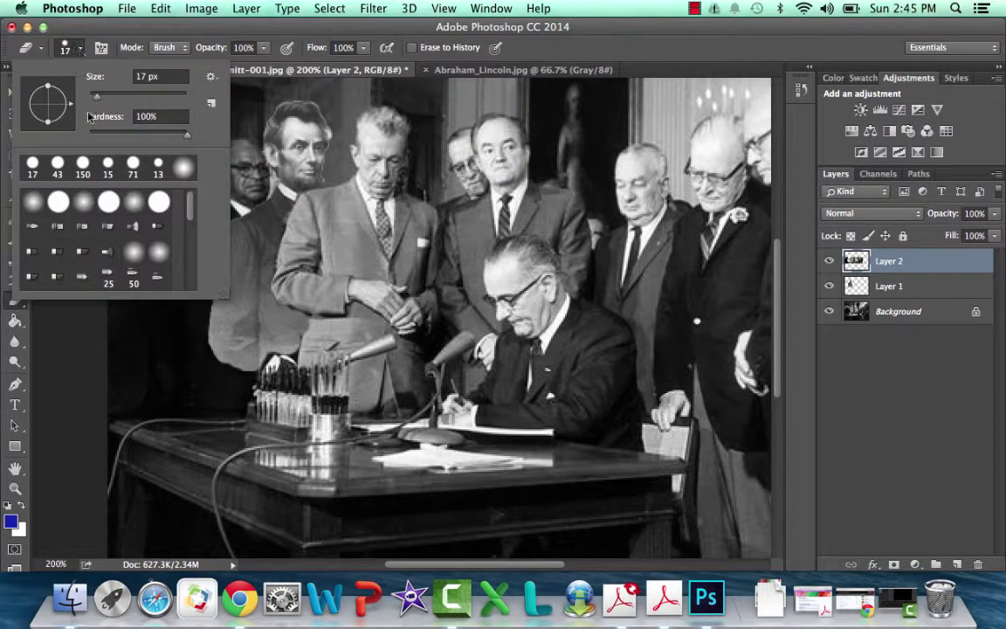
click(134, 252)
drag(88, 133, 145, 140)
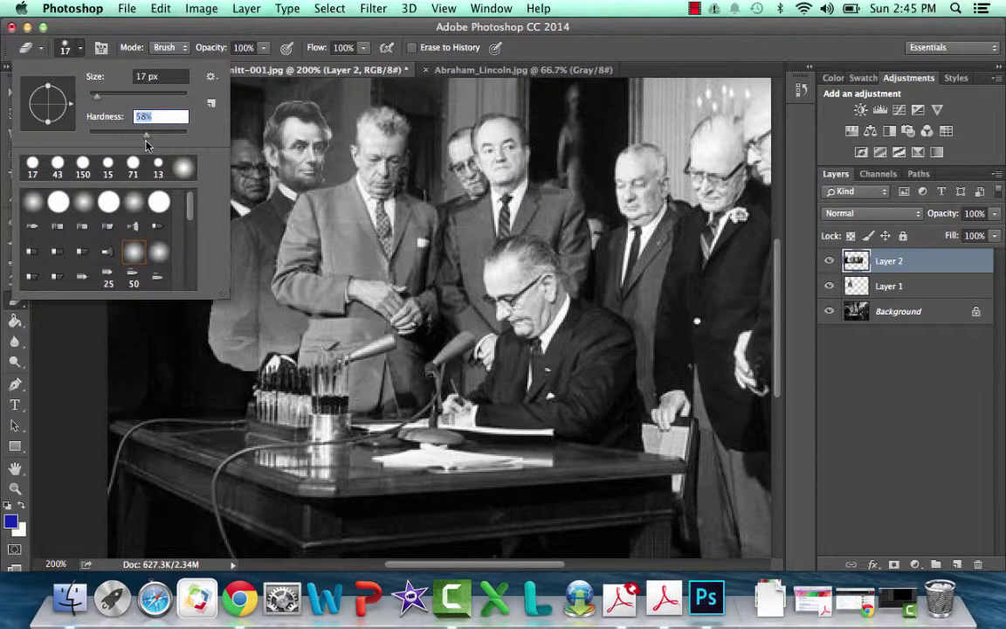
key(shift+Down)
key(shift+Down)
key(shift+Down)
key(shift+Down)
key(shift+Down)
key(shift+Down)
key(shift+Down)
key(Up)
key(Up)
key(Return)
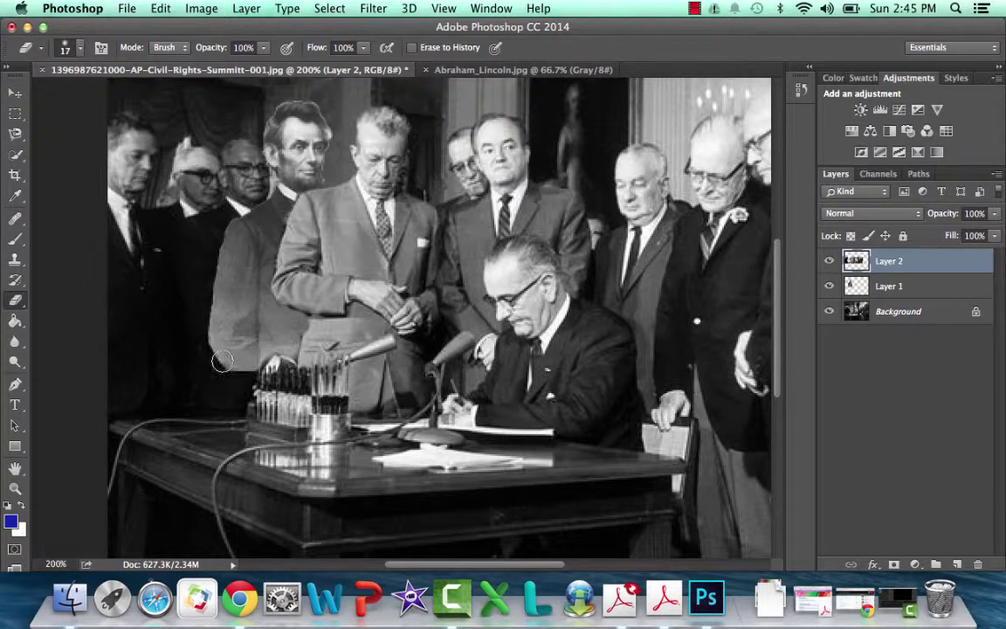
drag(222, 361, 219, 348)
mouse_move(284, 369)
mouse_down()
mouse_move(214, 382)
mouse_move(276, 420)
mouse_up()
Rename Layer 1, which holds the Lincoln cutout, as Abe
click(913, 290)
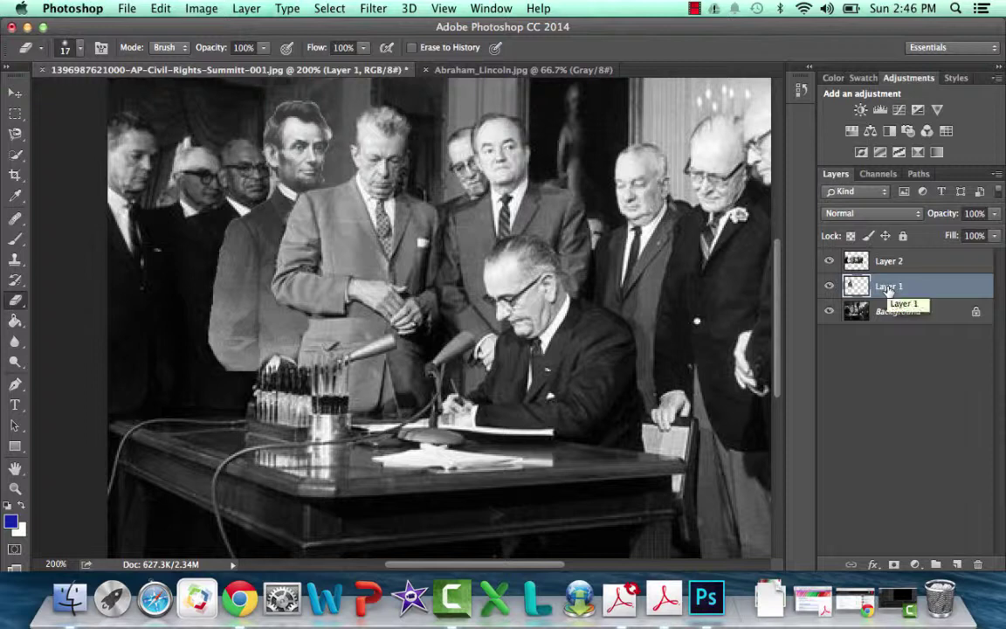
double_click(888, 288)
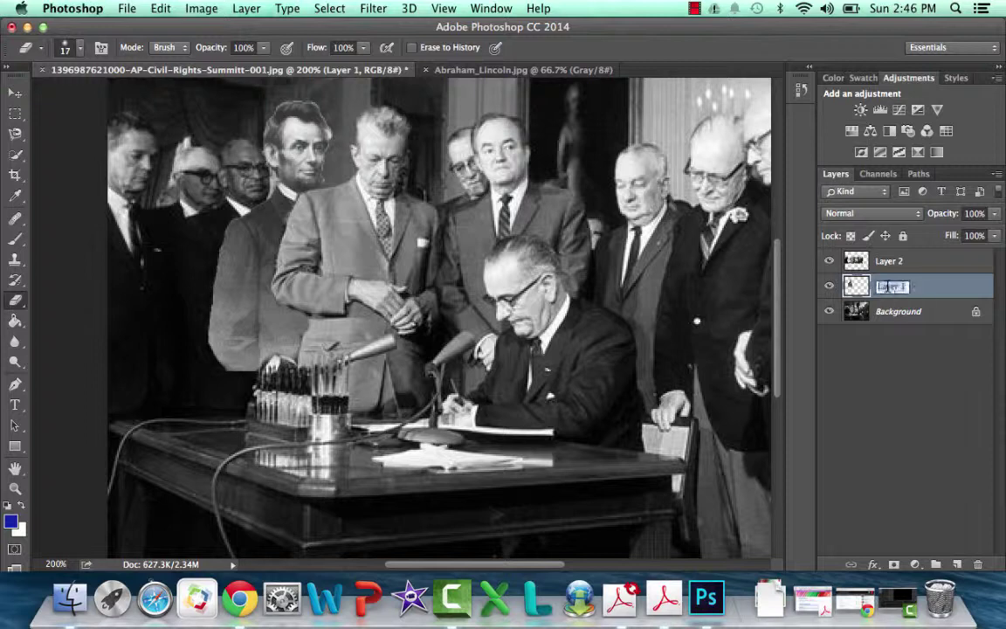
text(A)
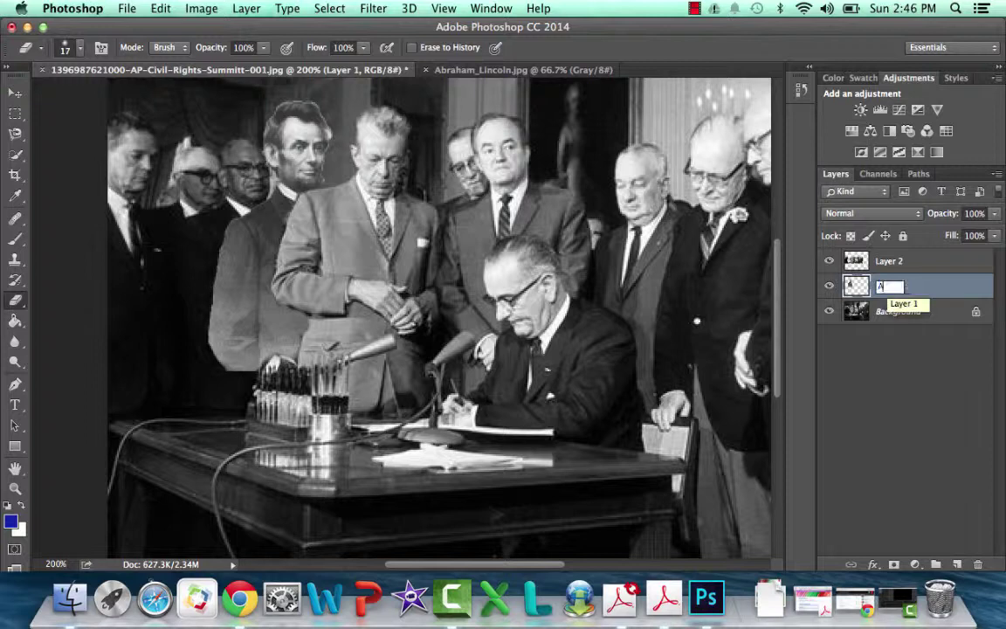
text(be)
key(Return)
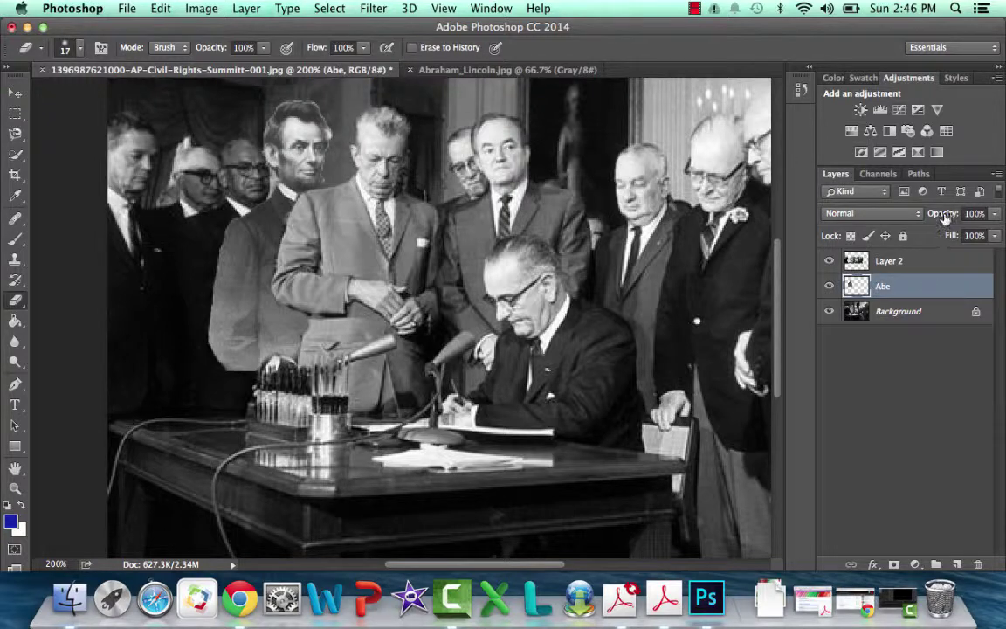
Try lower opacities on the Abe layer, first 63% and finally 48%
drag(943, 219, 916, 227)
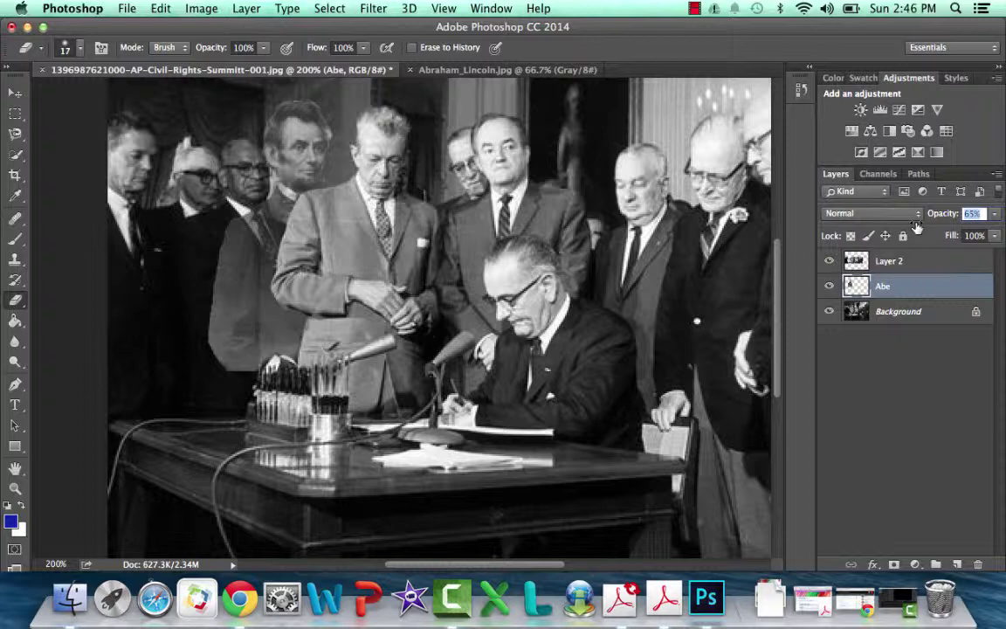
text(63)
key(Return)
drag(940, 218, 928, 221)
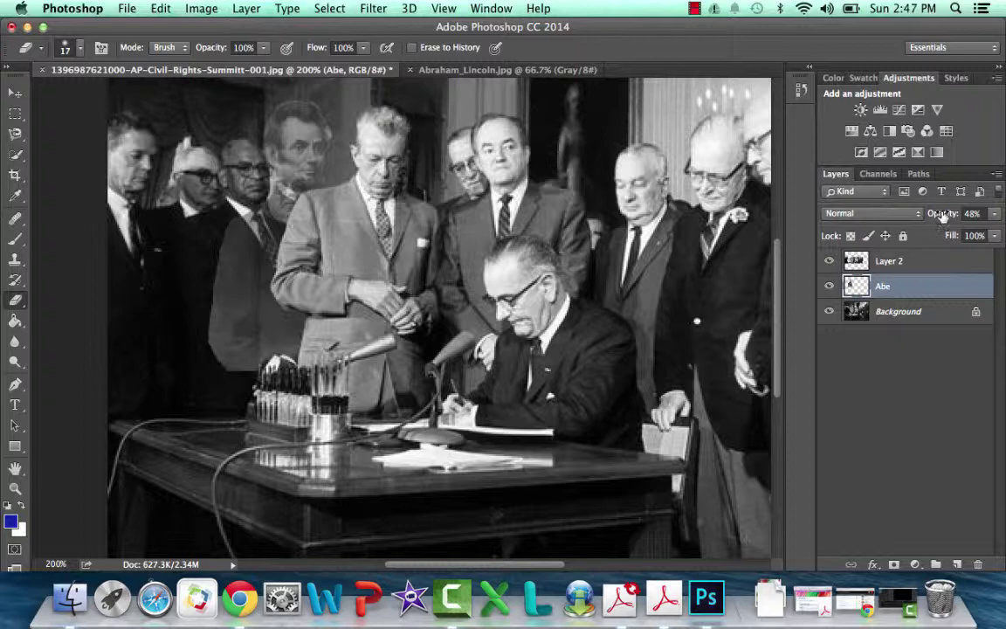
Raise the Abe layer's opacity to 99% and reduce it again to 57% for a ghostly look
click(973, 214)
text(99)
key(Return)
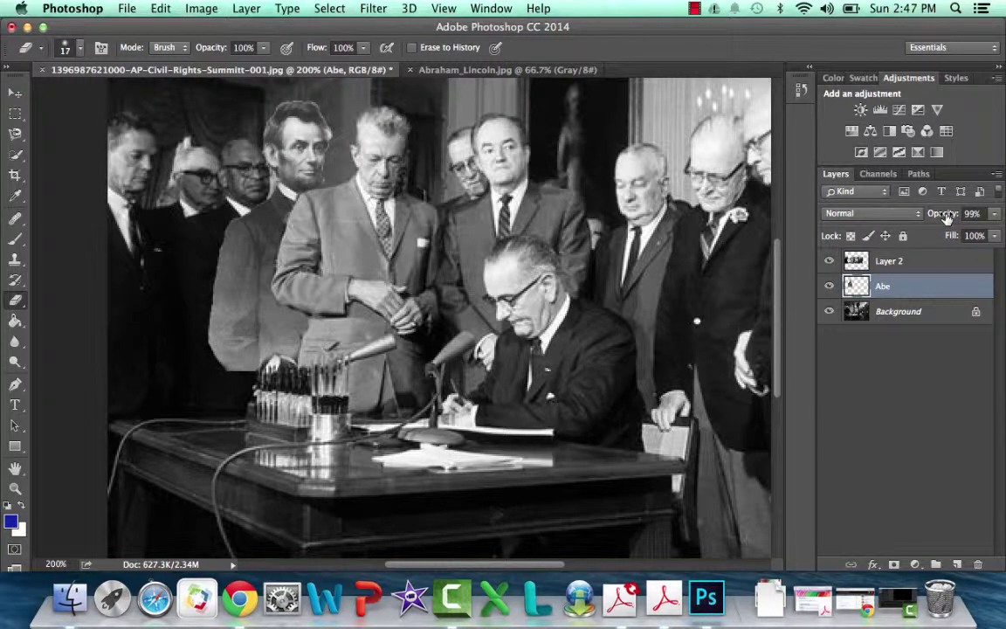
drag(945, 216, 915, 220)
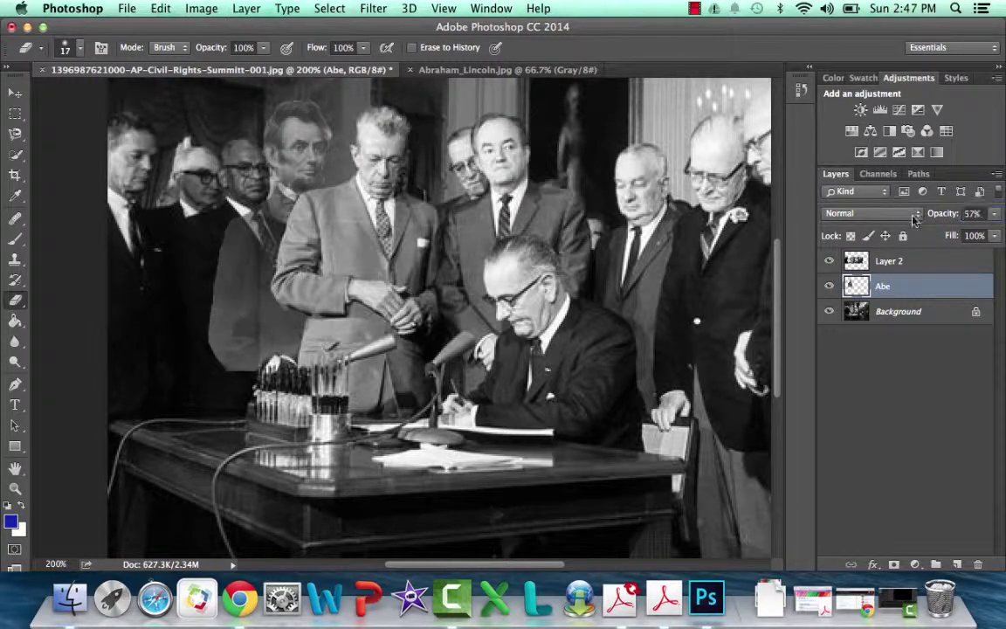